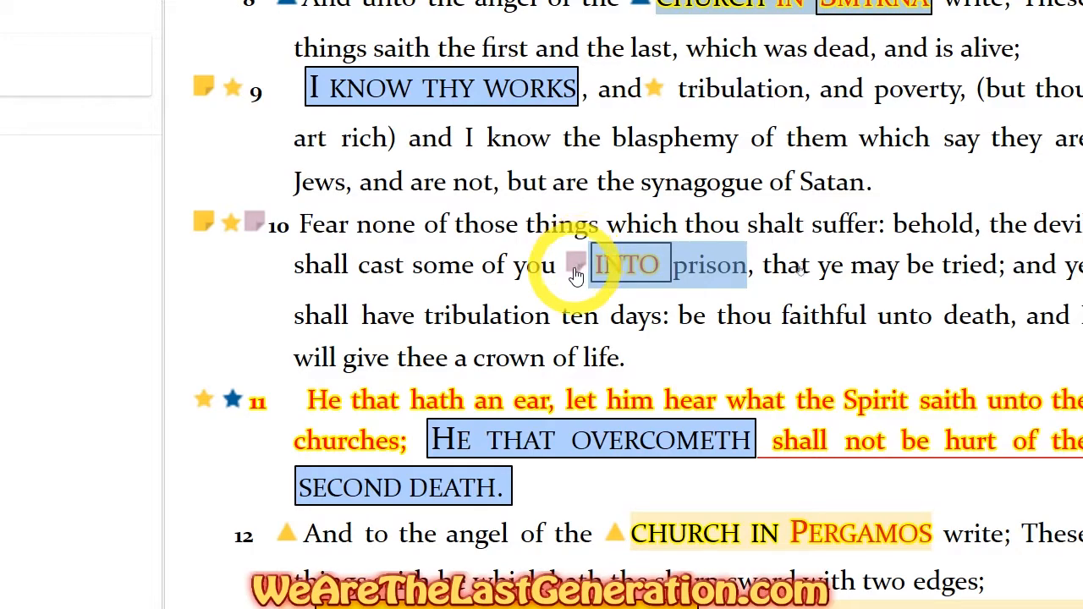
- Examine Revelation 2:5-13 in the KJV by selecting passages, including the blasphemy statement in verse 9
{"action": "left_click", "coordinate": [491, 280]}
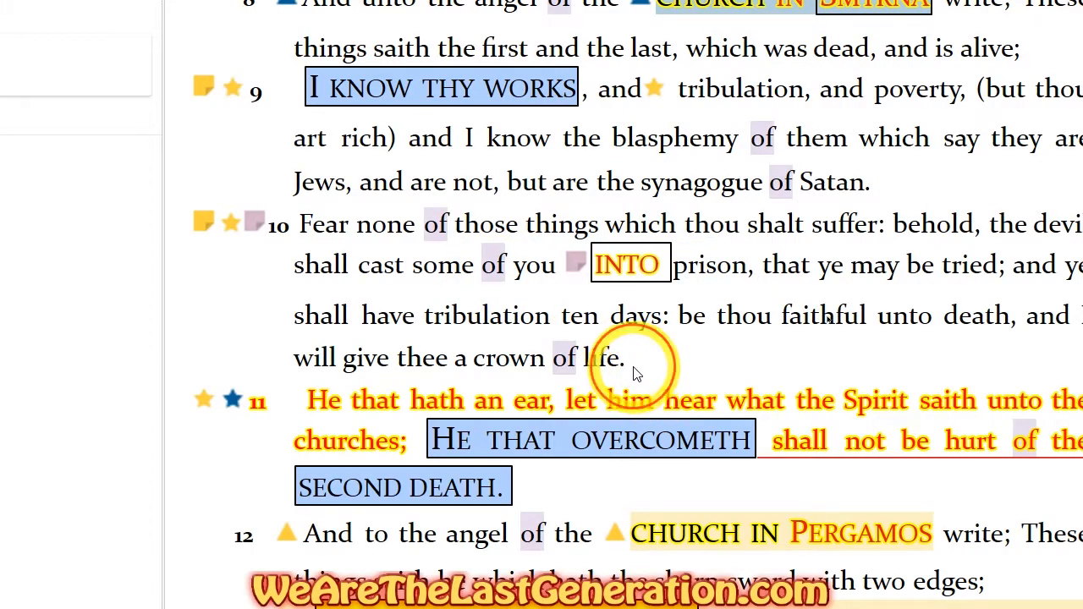
{"action": "left_click", "coordinate": [657, 386]}
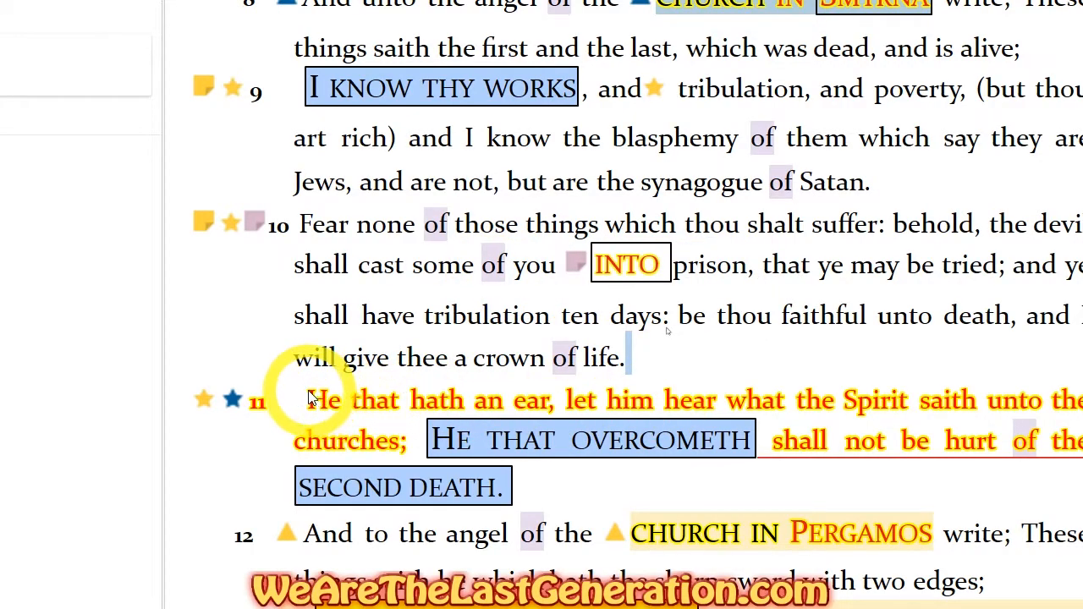
{"action": "left_click_drag", "start_coordinate": [285, 382], "coordinate": [766, 534]}
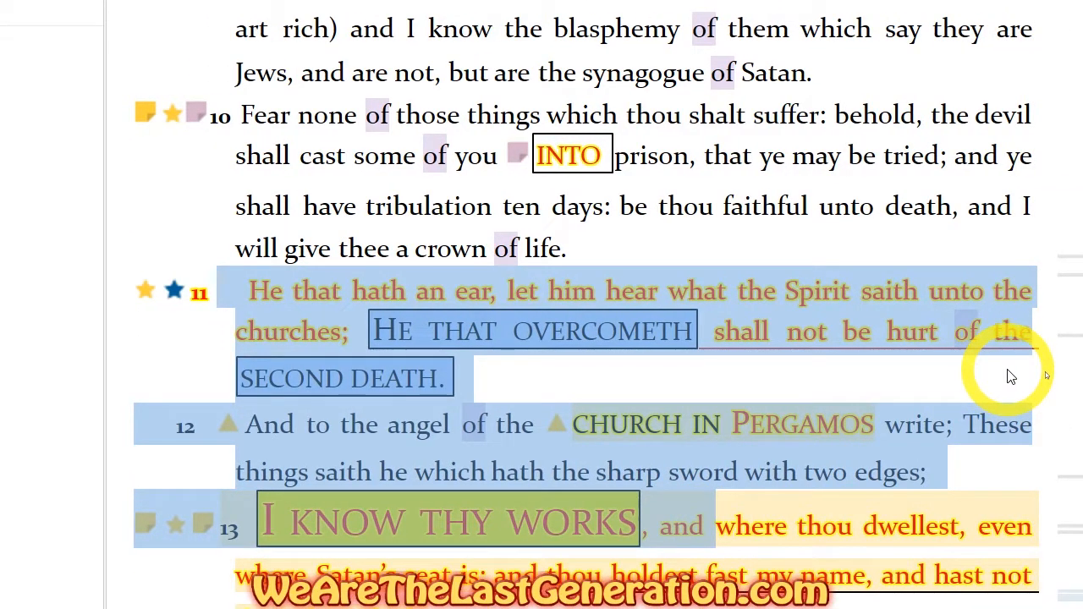
{"action": "left_click", "coordinate": [745, 389]}
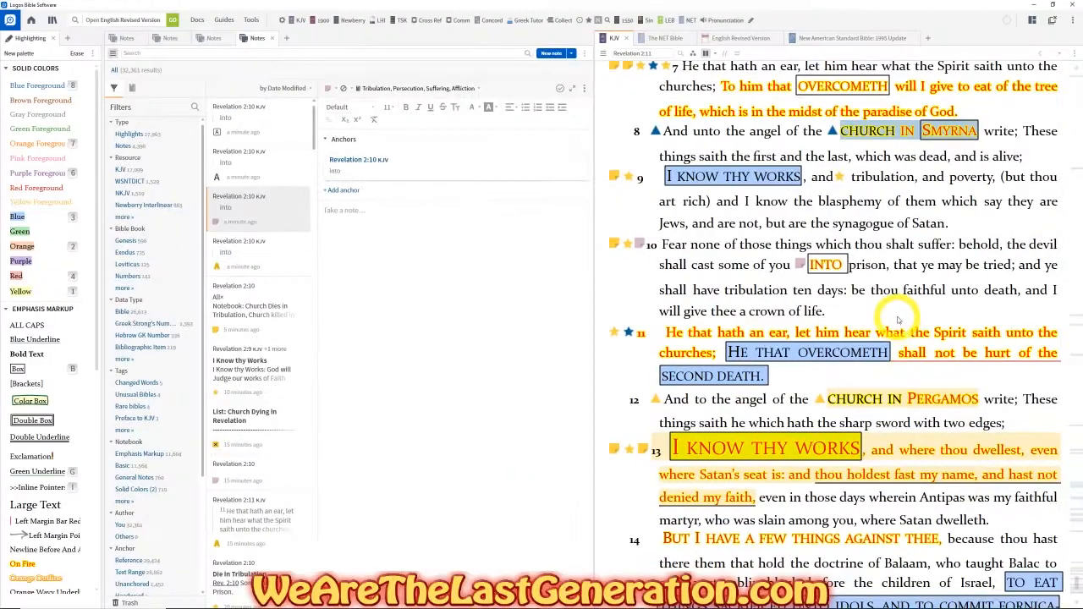
{"action": "left_click_drag", "start_coordinate": [927, 485], "coordinate": [652, 110]}
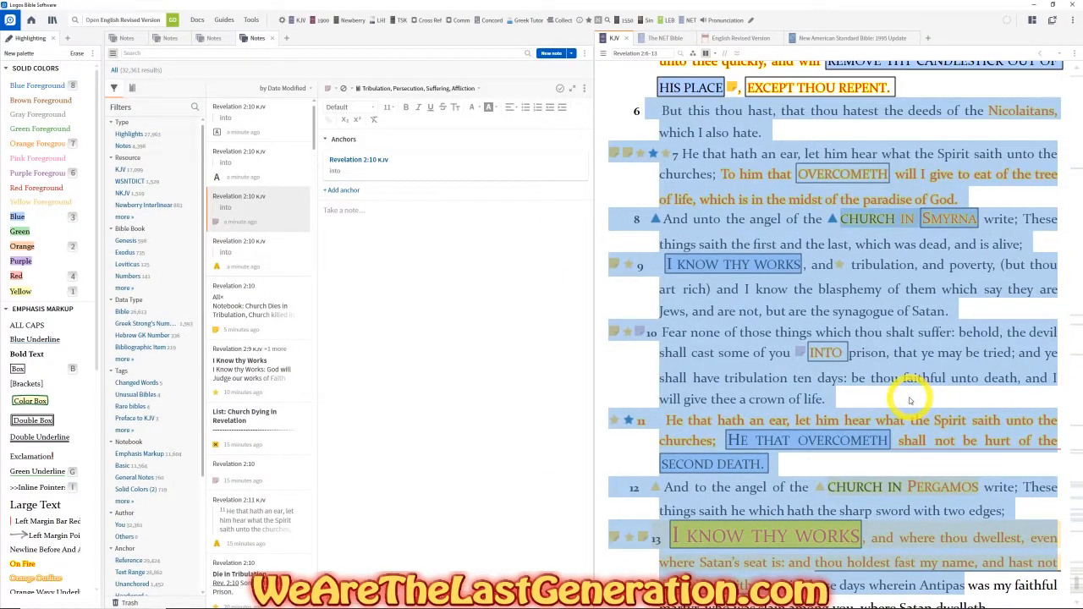
{"action": "left_click", "coordinate": [911, 400]}
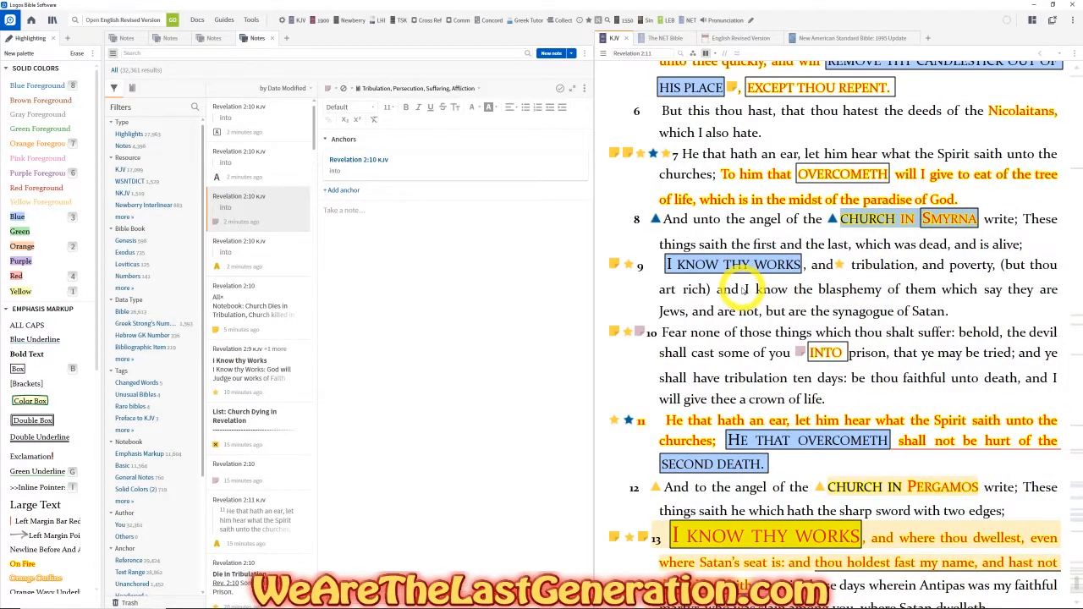
{"action": "left_click_drag", "start_coordinate": [744, 289], "coordinate": [825, 296]}
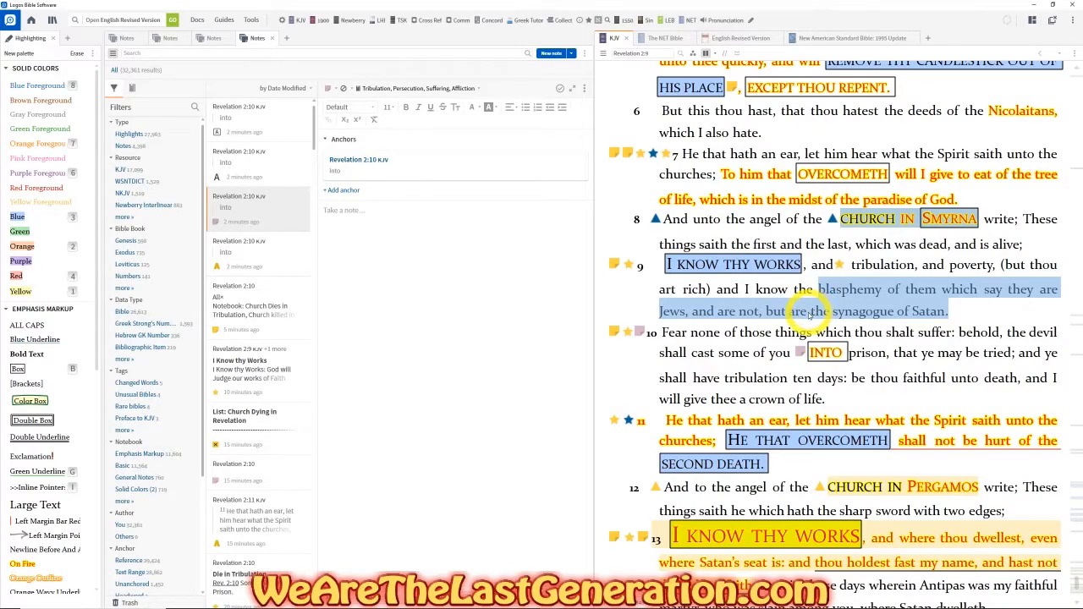
{"action": "left_click", "coordinate": [946, 312]}
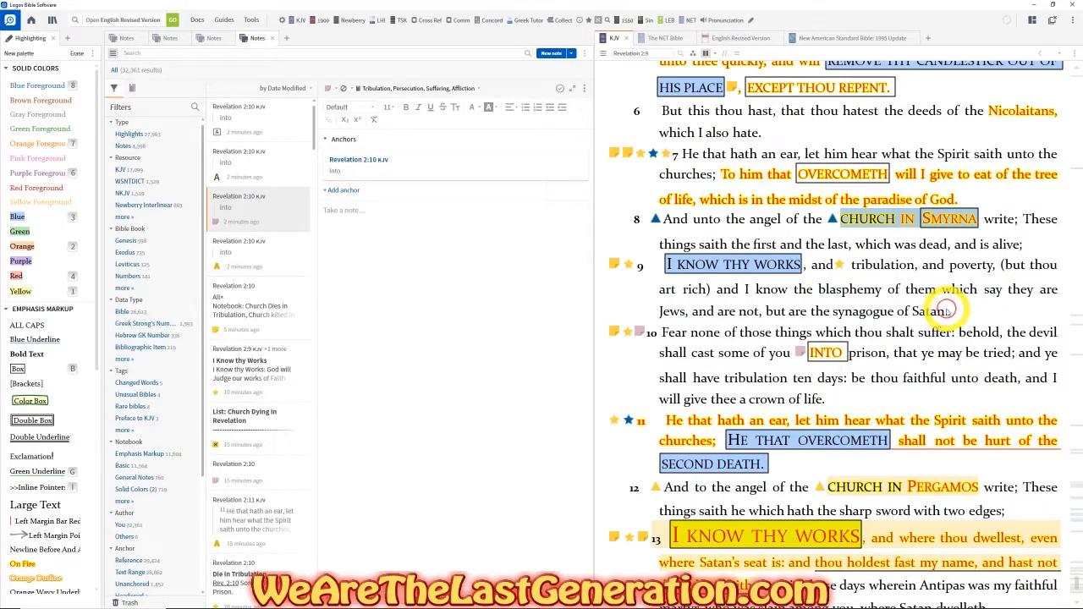
{"action": "left_click_drag", "start_coordinate": [948, 311], "coordinate": [750, 295]}
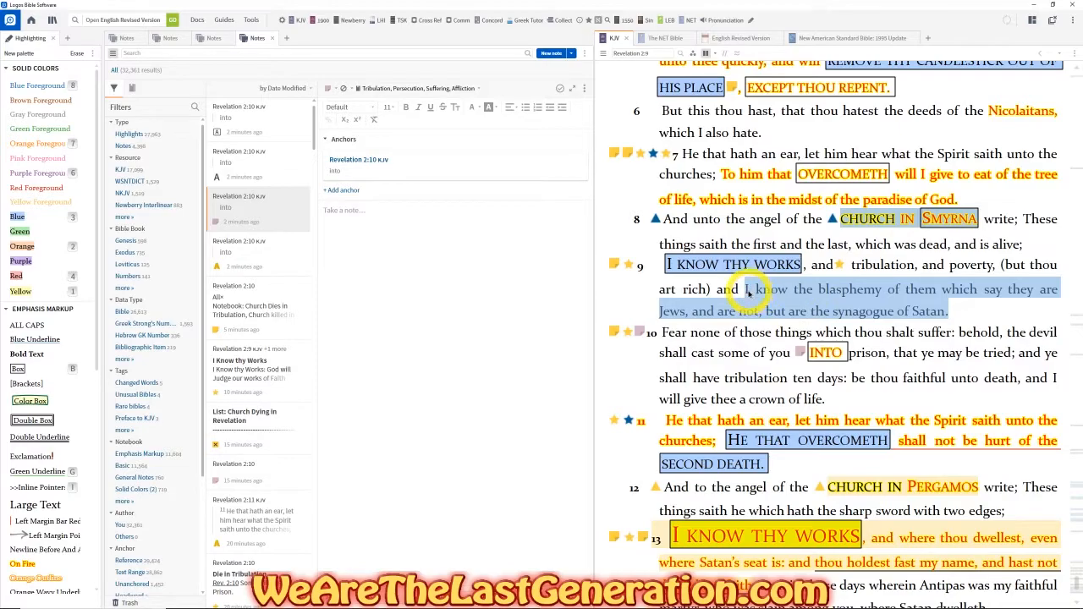
{"action": "left_click", "coordinate": [865, 296]}
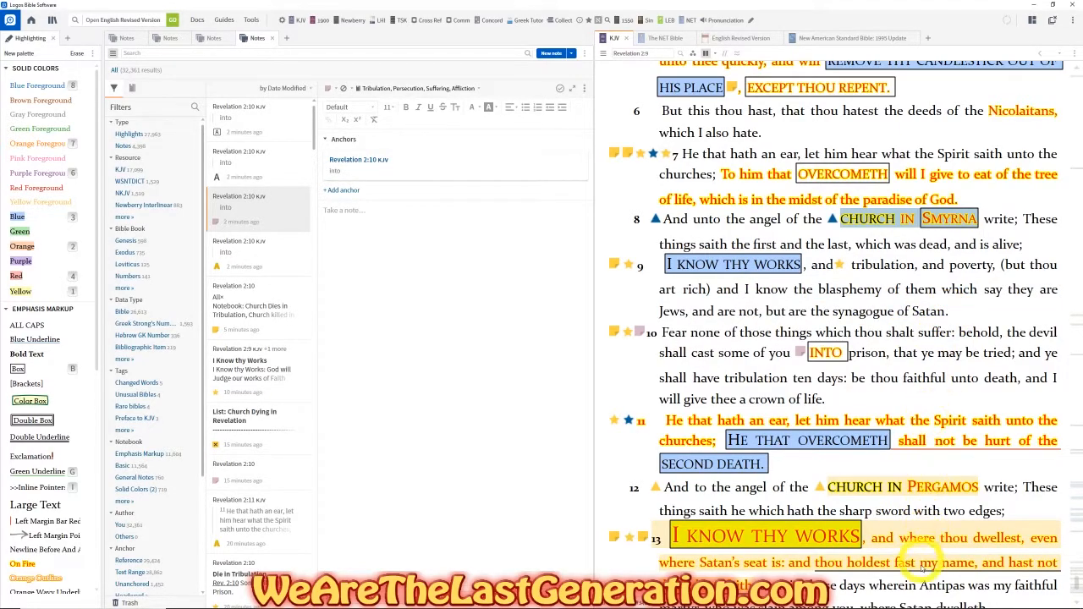
{"action": "left_click_drag", "start_coordinate": [919, 584], "coordinate": [659, 86]}
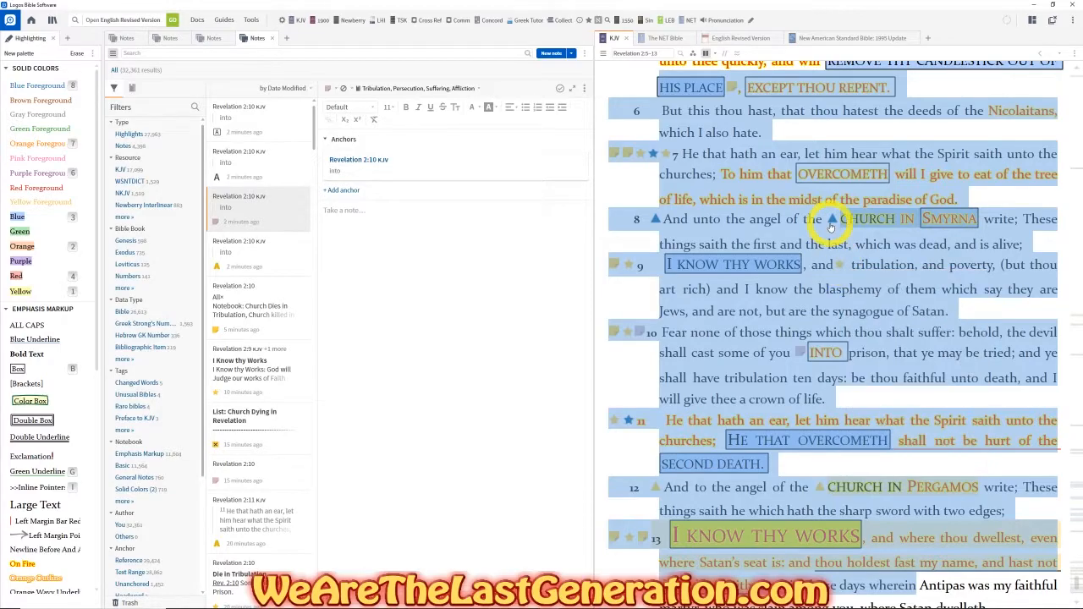
{"action": "left_click", "coordinate": [876, 445]}
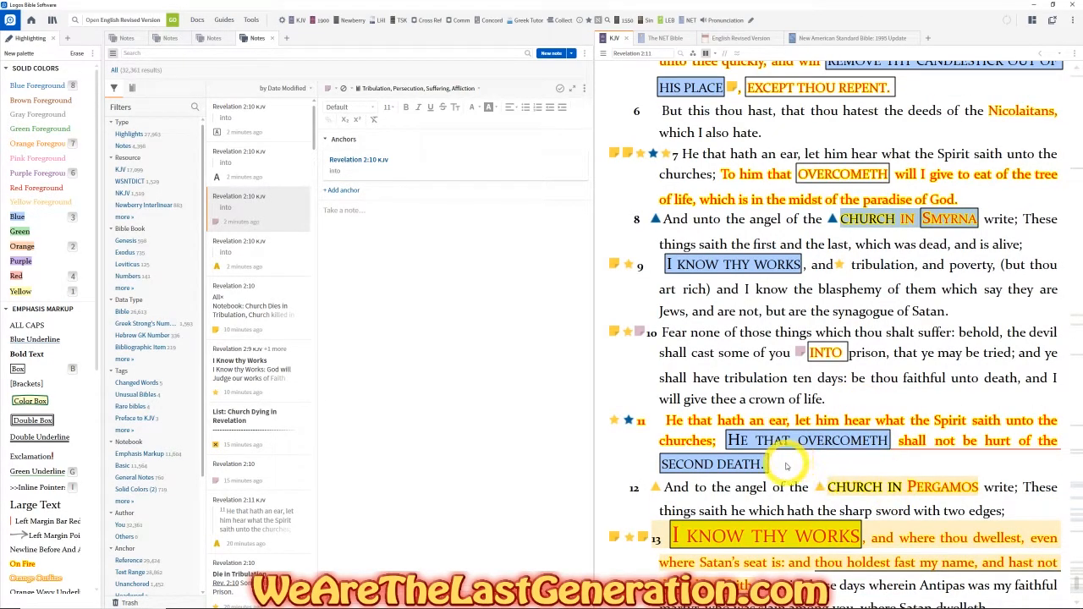
{"action": "left_click_drag", "start_coordinate": [786, 466], "coordinate": [808, 277]}
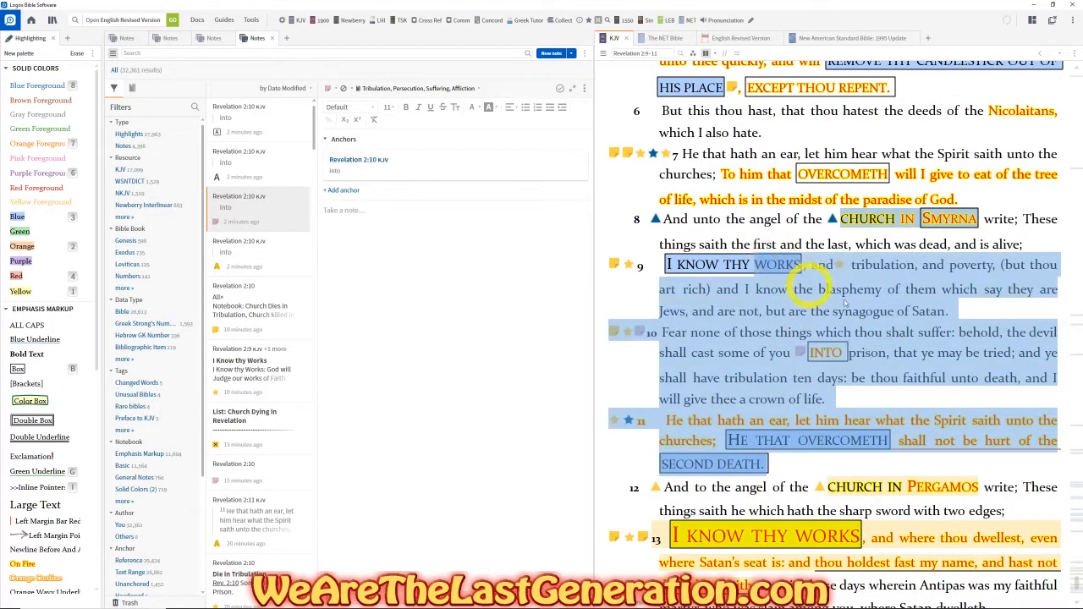
{"action": "left_click", "coordinate": [901, 300]}
{"action": "left_click", "coordinate": [870, 405]}
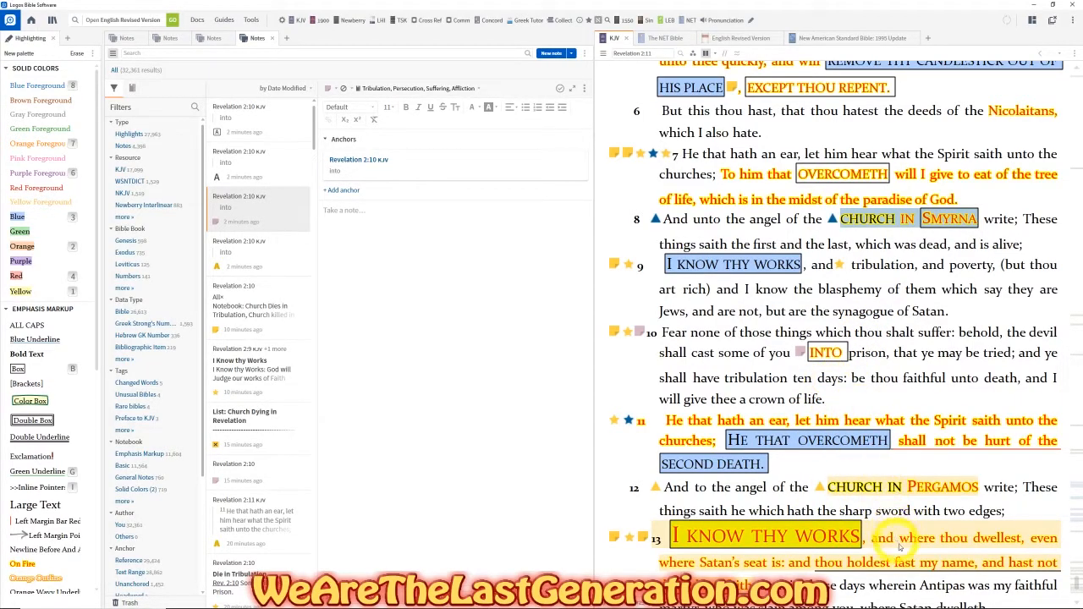
{"action": "left_click_drag", "start_coordinate": [914, 564], "coordinate": [756, 116]}
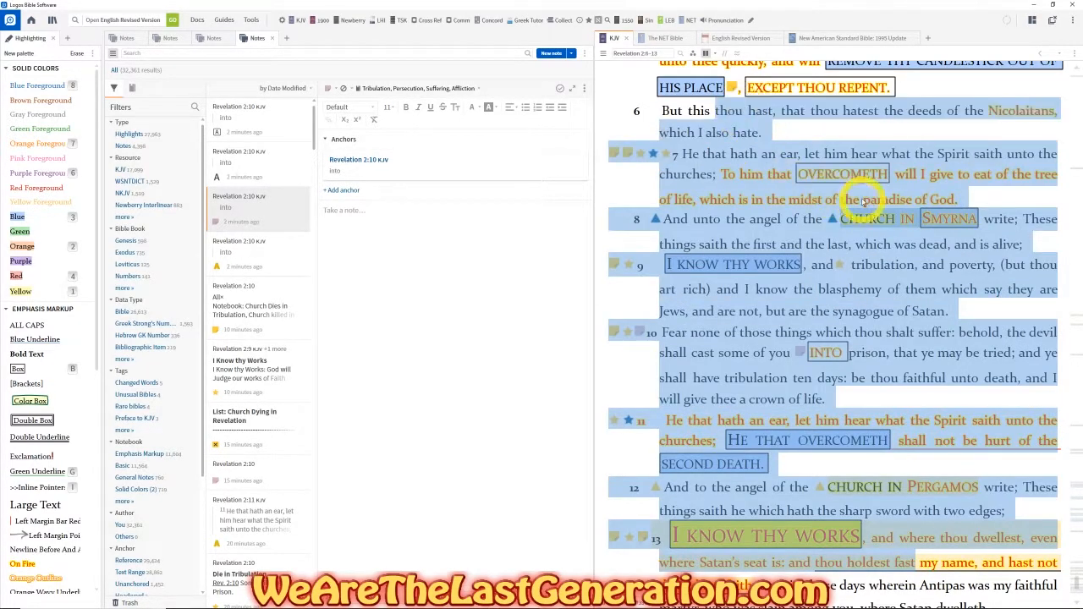
- Open the "I Know thy Works" note attached before "tribulation" in Revelation 2:9
{"action": "mouse_move", "coordinate": [833, 220]}
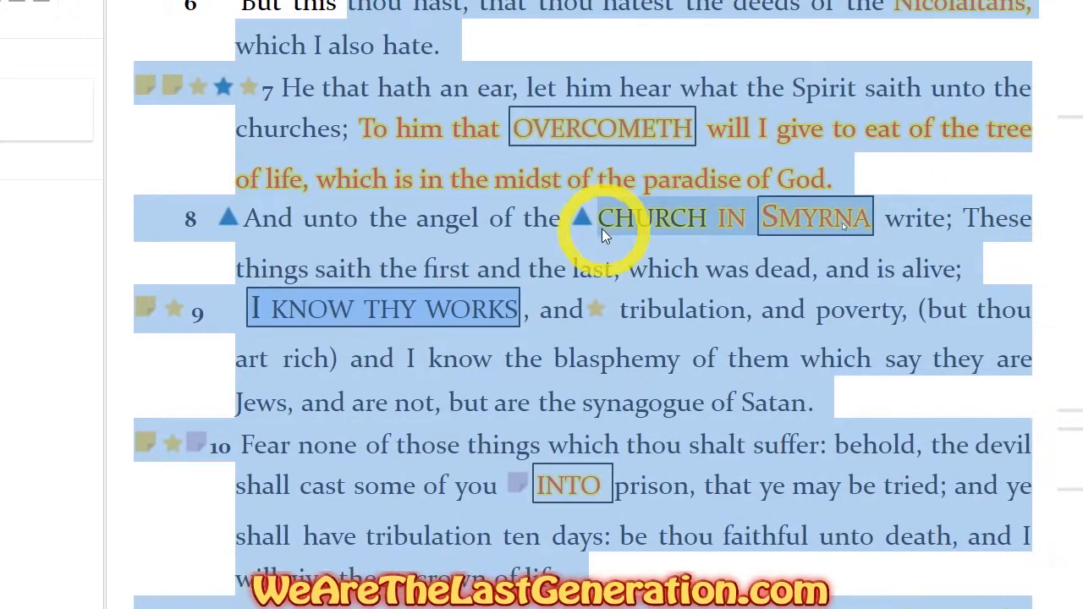
{"action": "left_click", "coordinate": [599, 315]}
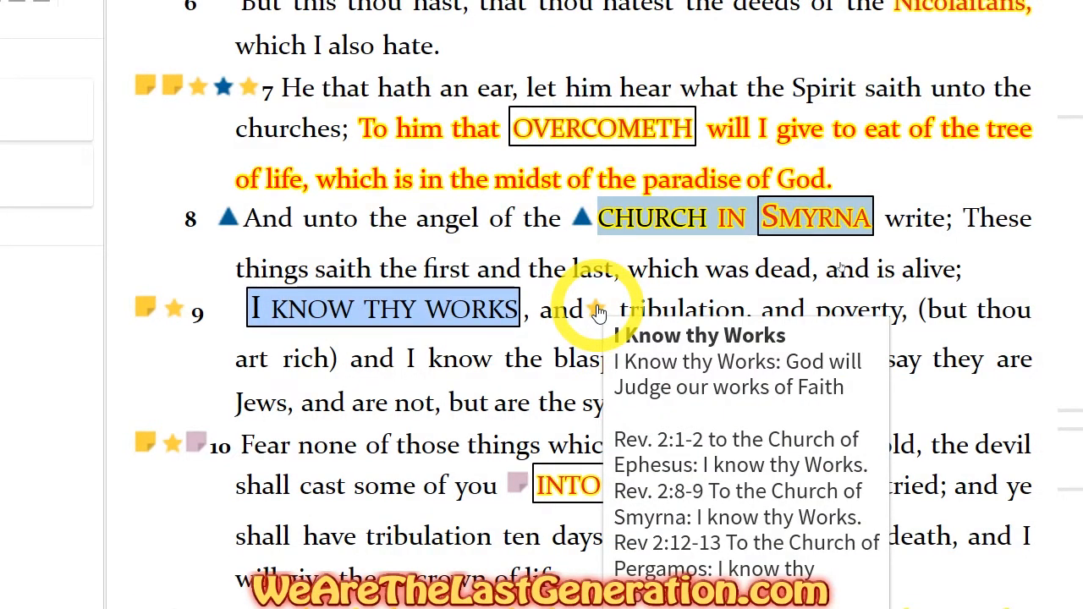
{"action": "left_click", "coordinate": [599, 313]}
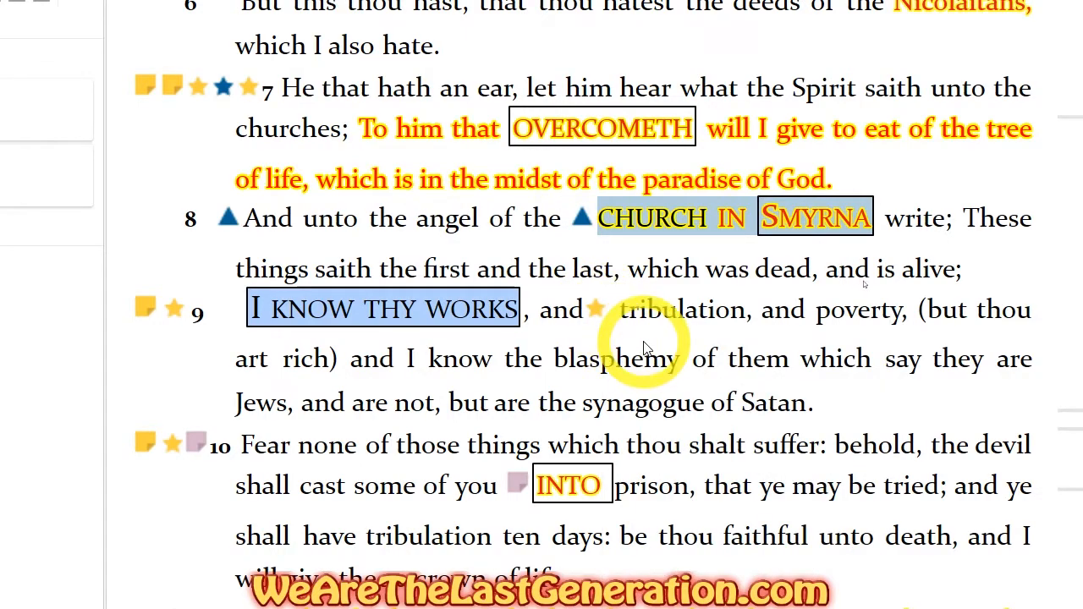
{"action": "mouse_move", "coordinate": [596, 313]}
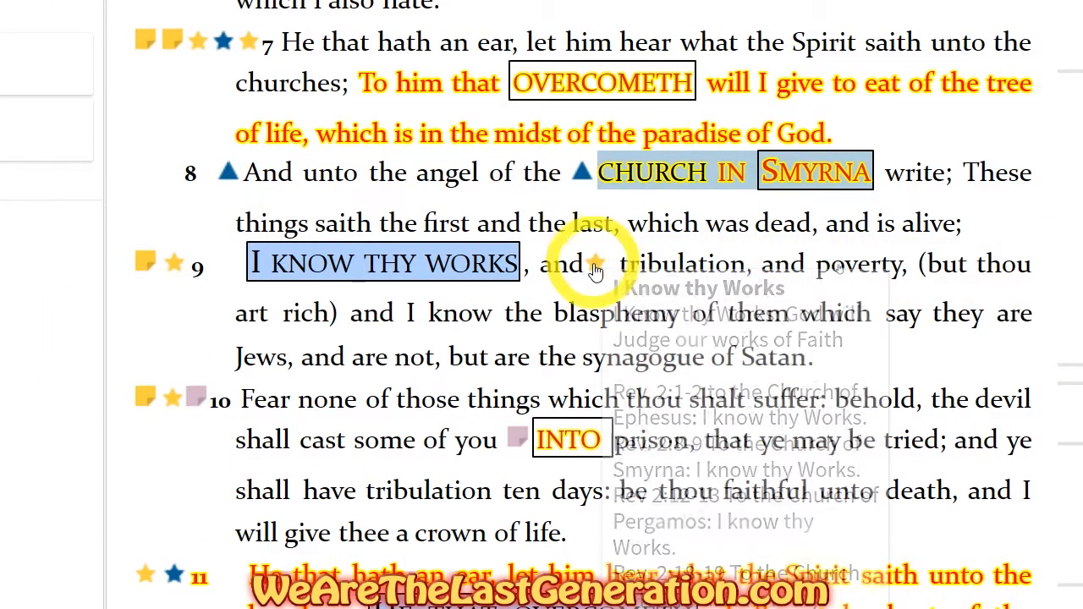
{"action": "left_click", "coordinate": [600, 271]}
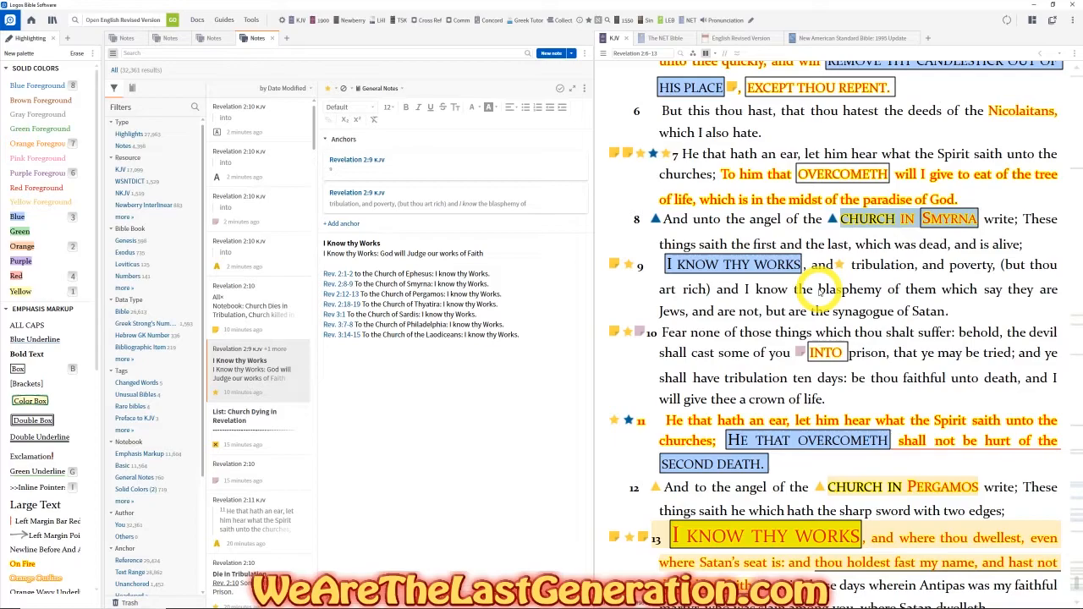
- Add a note to the word "blasphemy" in Revelation 2:9 and assign it to the General Notes notebook
{"action": "left_click_drag", "start_coordinate": [818, 290], "coordinate": [870, 292]}
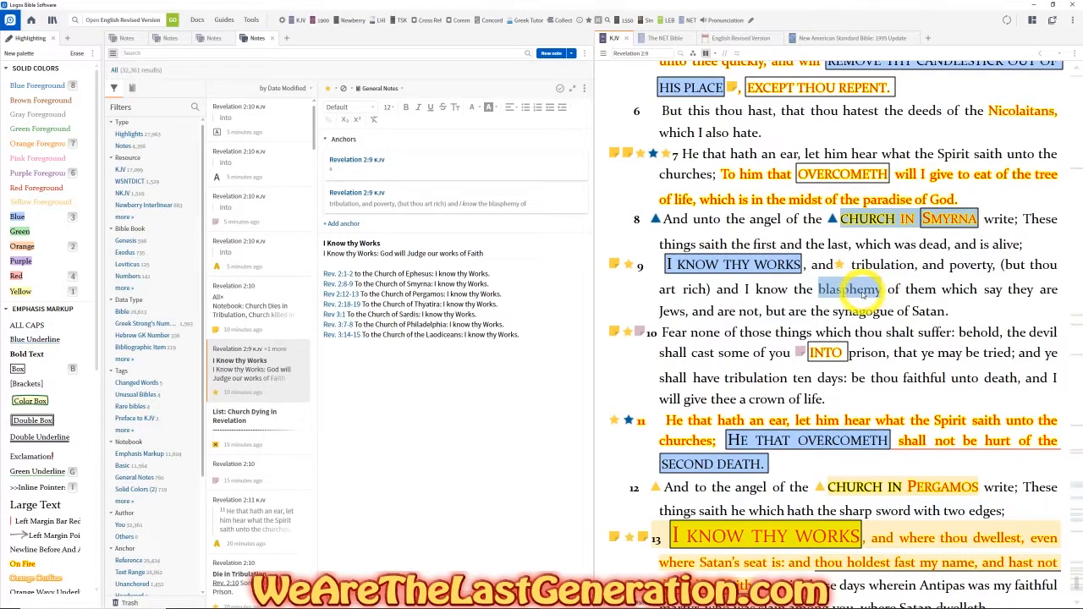
{"action": "right_click", "coordinate": [863, 290]}
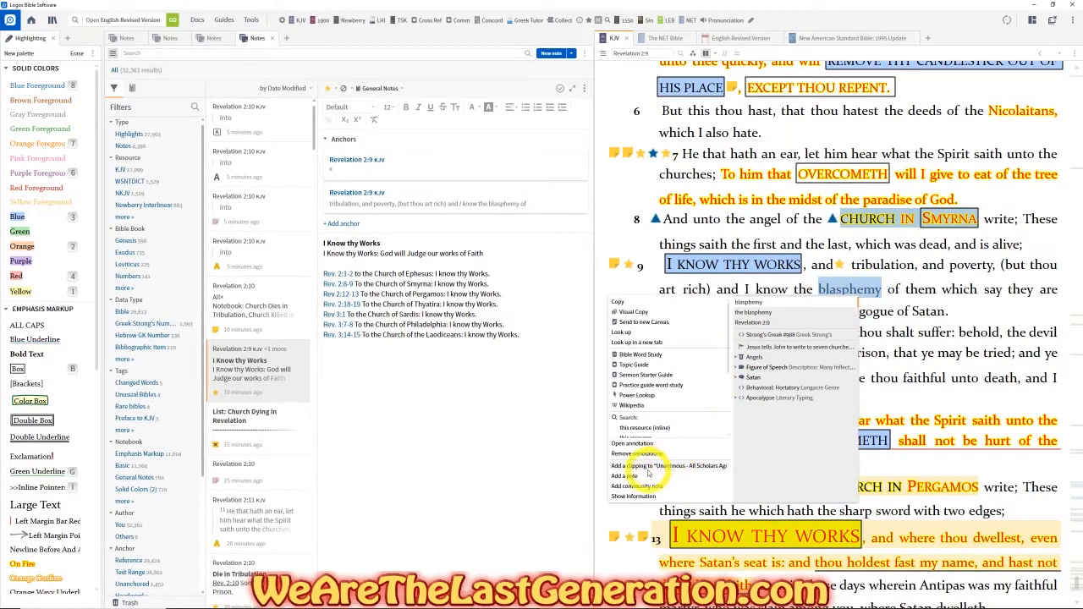
{"action": "left_click", "coordinate": [648, 475]}
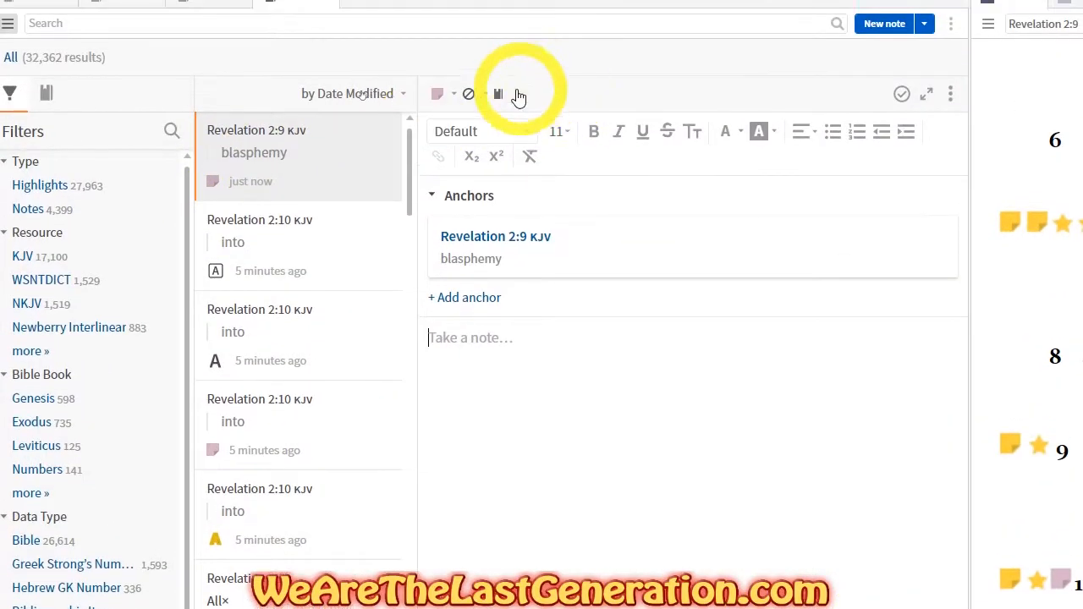
{"action": "left_click", "coordinate": [498, 95]}
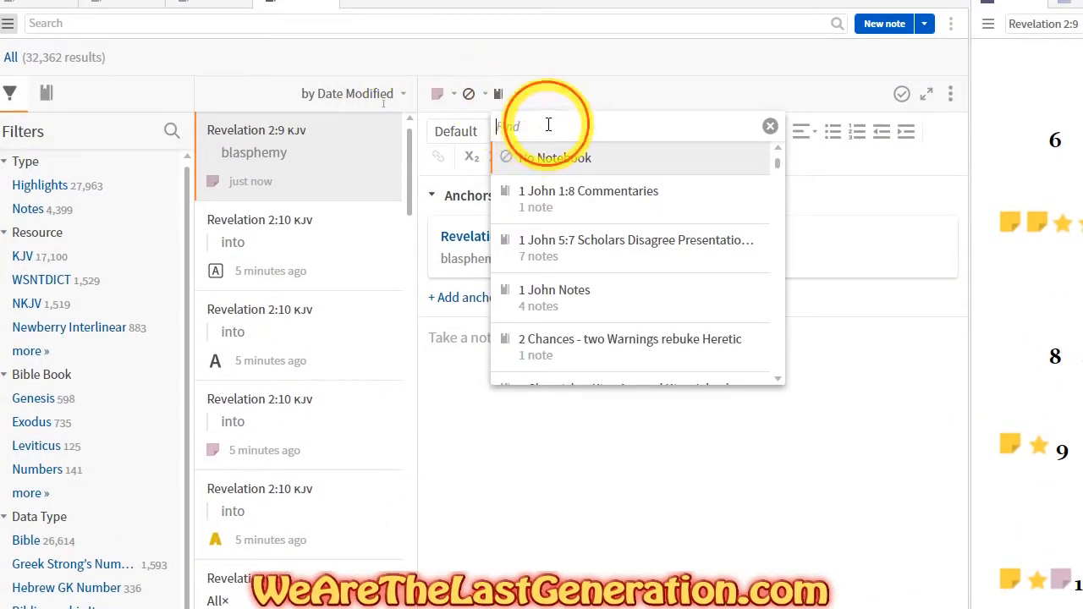
{"action": "left_click", "coordinate": [548, 125]}
{"action": "type", "text": "General"}
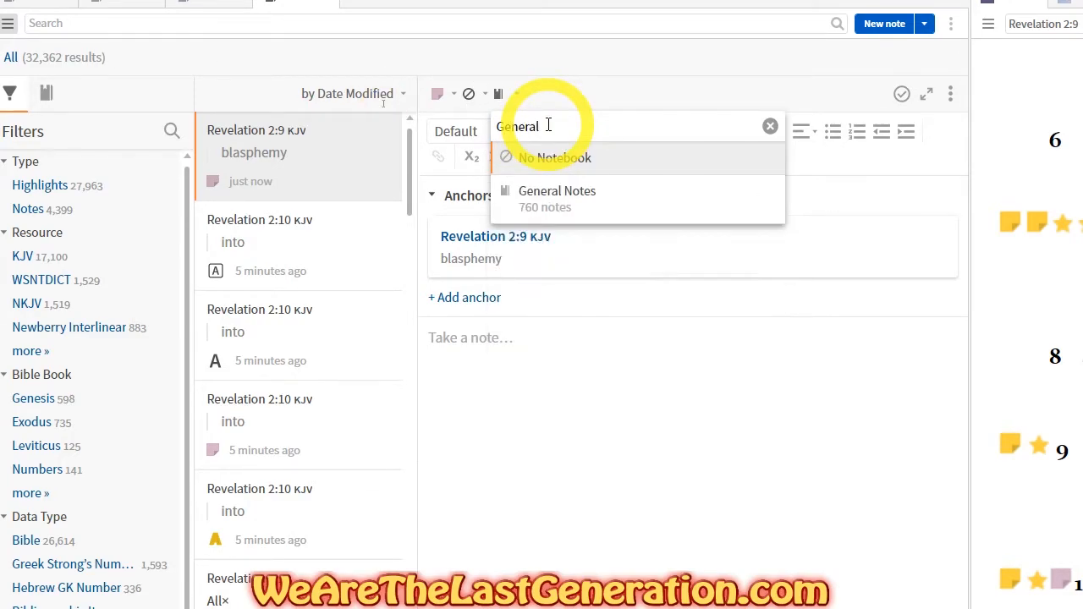
{"action": "left_click", "coordinate": [548, 199]}
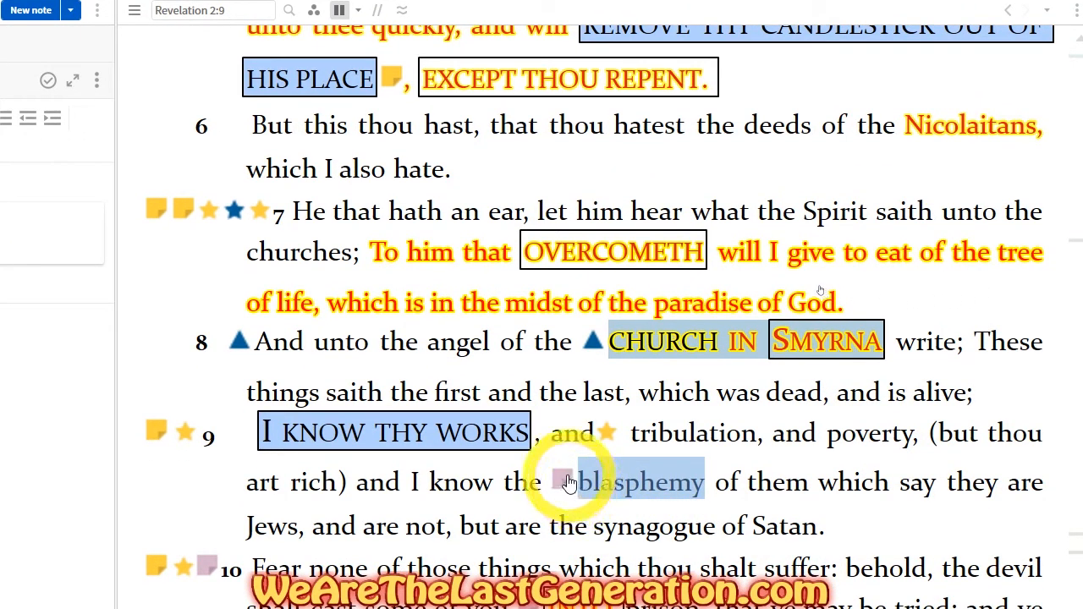
- Highlight "and tribulation" through "blasphemy of" in Revelation 2:9 in yellow
{"action": "left_click", "coordinate": [710, 489]}
{"action": "left_click_drag", "start_coordinate": [642, 453], "coordinate": [590, 440]}
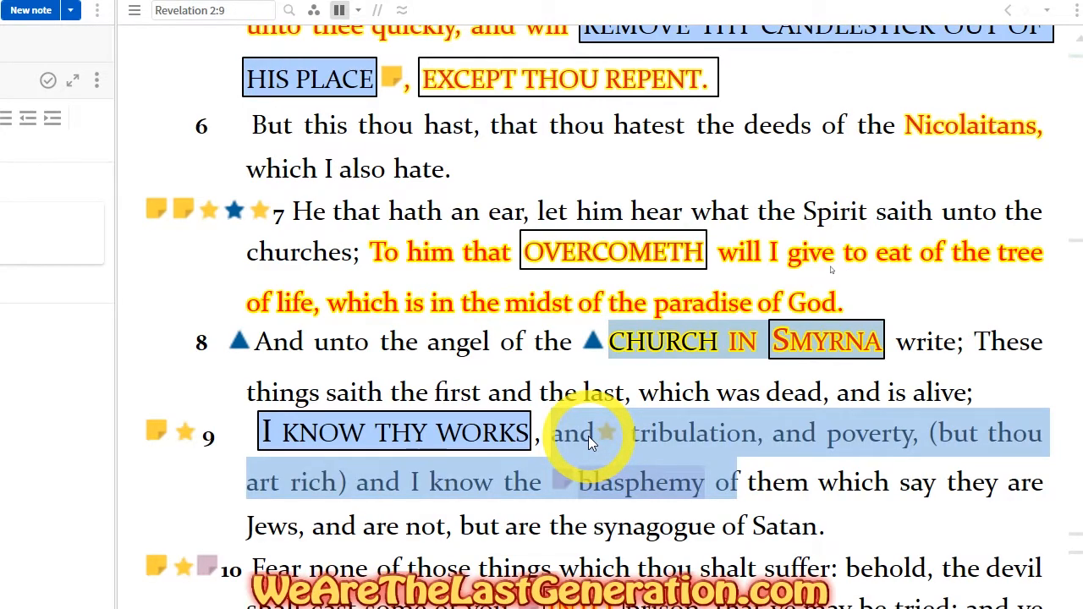
{"action": "key", "text": "y"}
- Remove the highlighting and attached notes from "and tribulation" through "blasphemy of them" in Revelation 2:9
{"action": "left_click", "coordinate": [749, 511]}
{"action": "left_click_drag", "start_coordinate": [751, 498], "coordinate": [572, 428]}
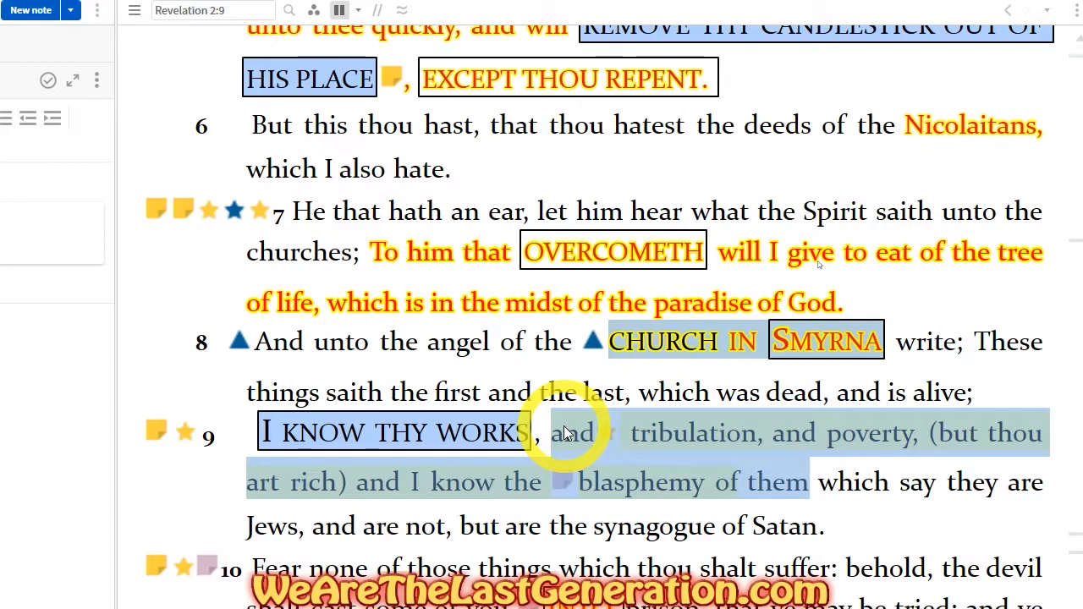
{"action": "key", "text": "Delete"}
{"action": "left_click", "coordinate": [763, 479]}
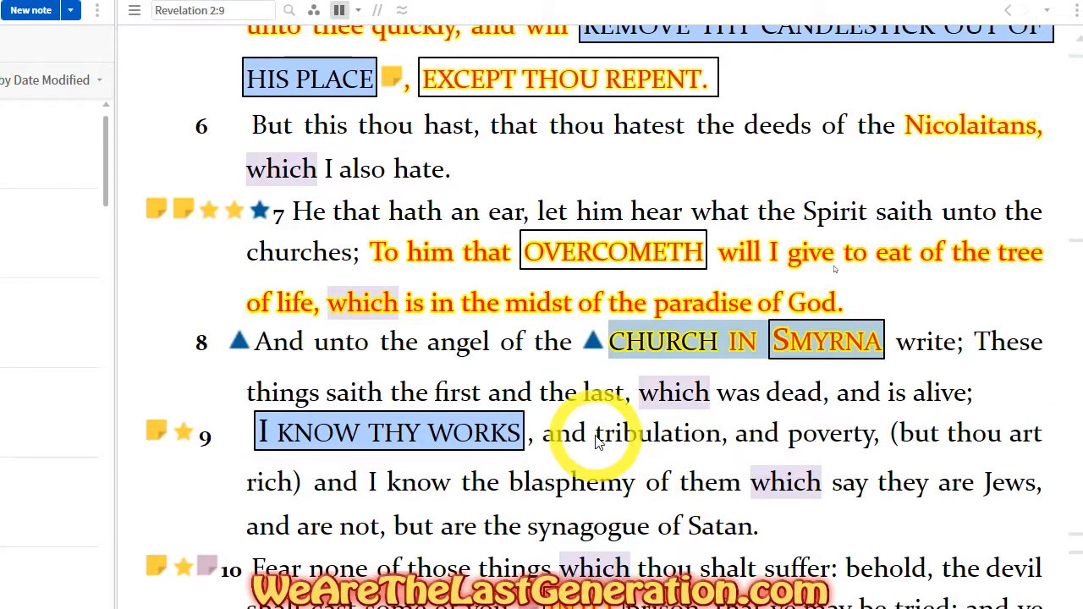
{"action": "left_click_drag", "start_coordinate": [597, 440], "coordinate": [724, 444]}
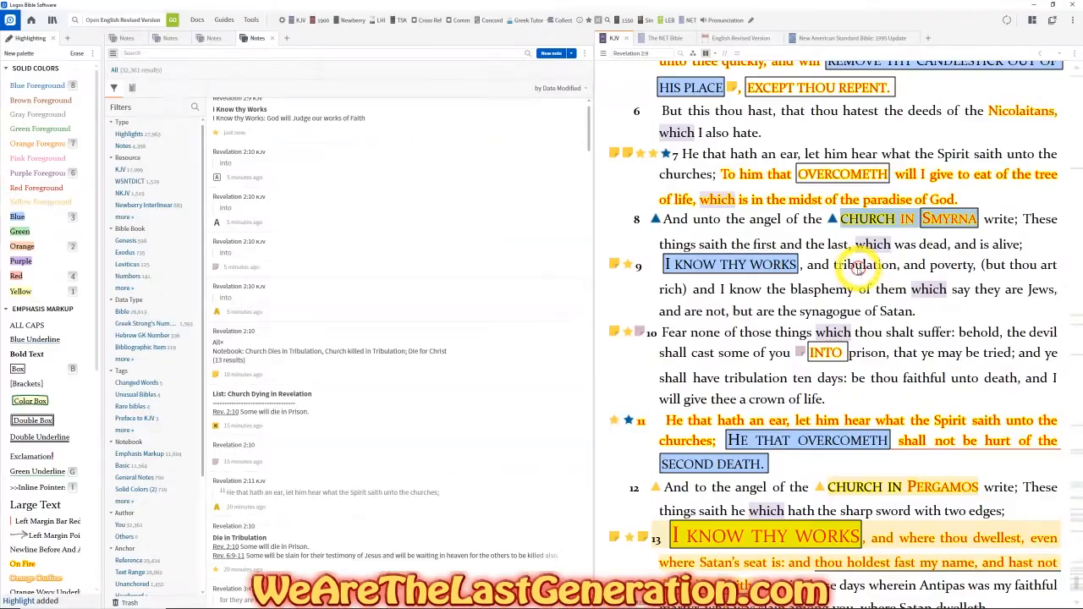
{"action": "left_click", "coordinate": [583, 435]}
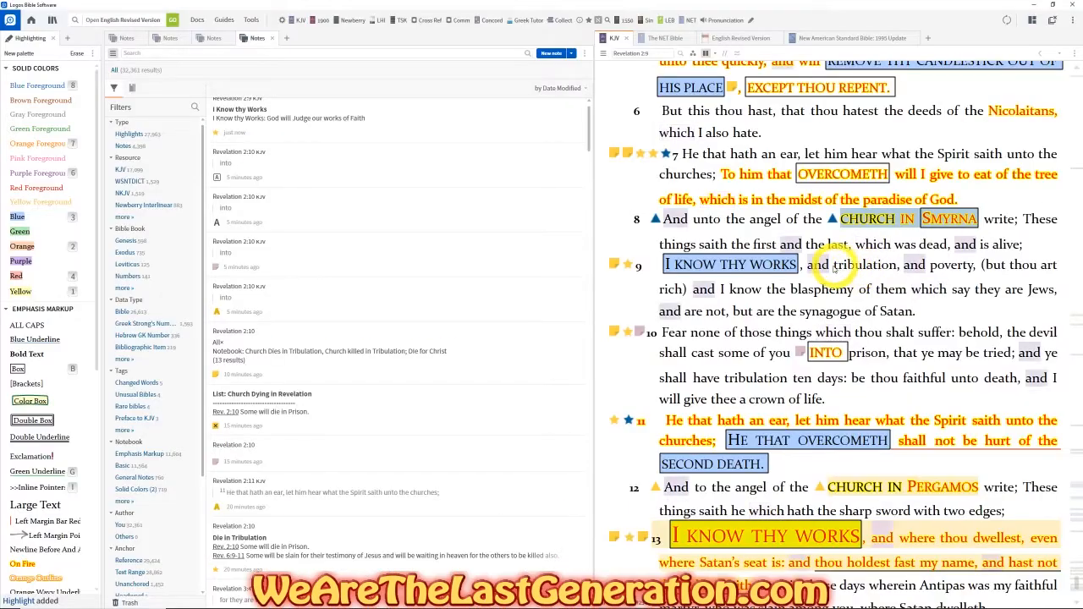
{"action": "left_click_drag", "start_coordinate": [835, 268], "coordinate": [897, 268]}
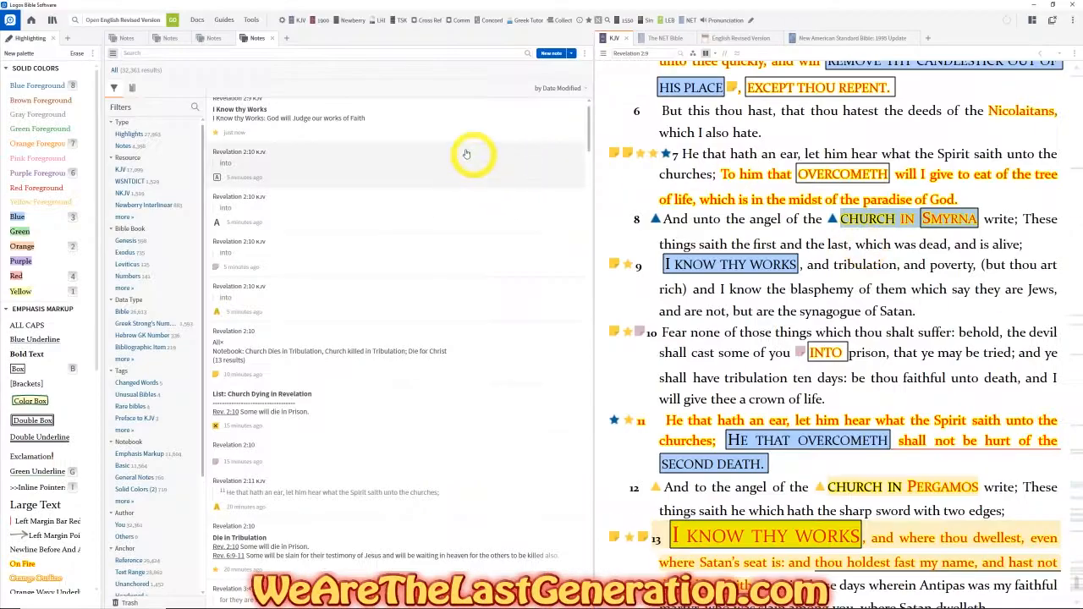
{"action": "left_click_drag", "start_coordinate": [0, 118], "coordinate": [975, 118]}
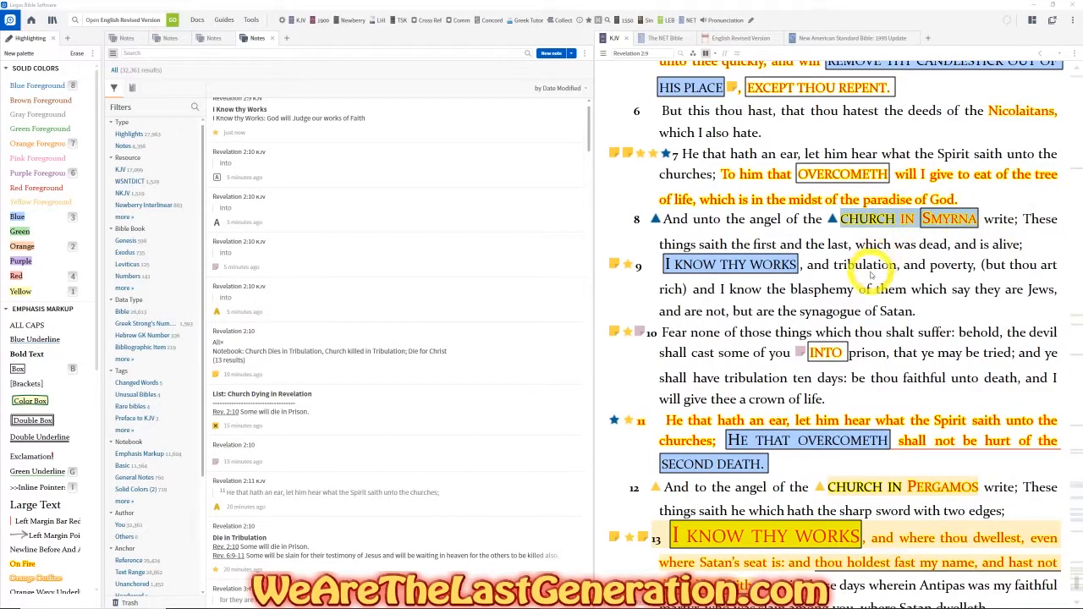
{"action": "double_click", "coordinate": [847, 269]}
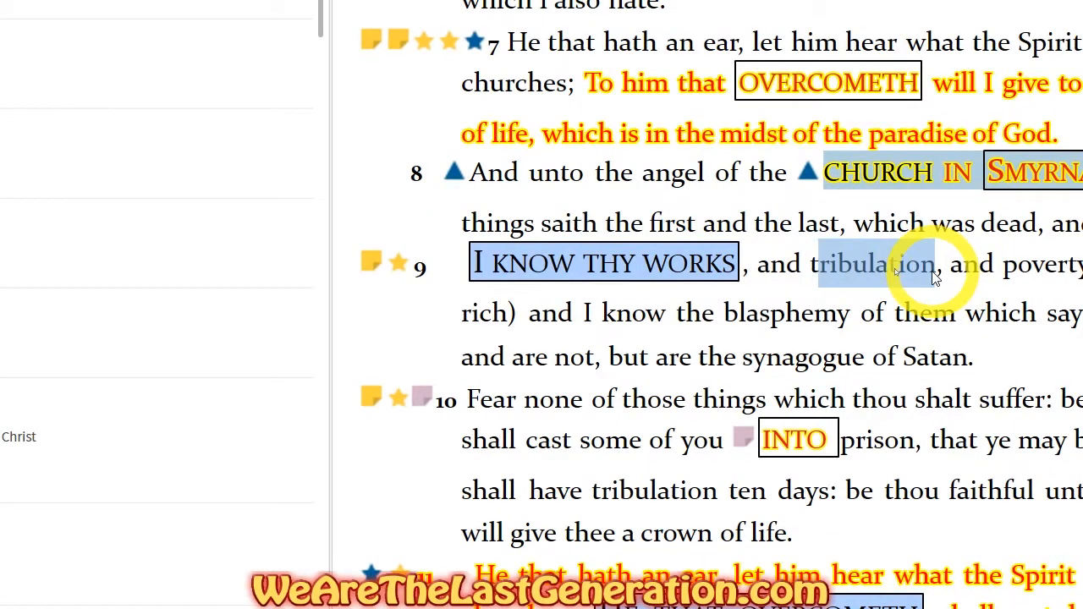
{"action": "double_click", "coordinate": [873, 267]}
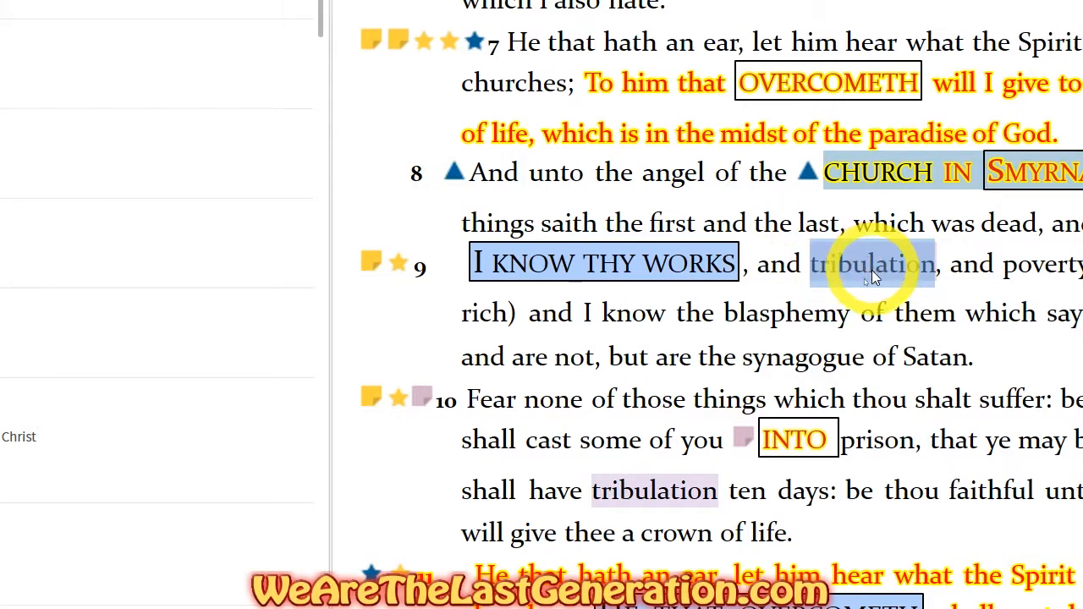
{"action": "left_click_drag", "start_coordinate": [798, 273], "coordinate": [946, 271]}
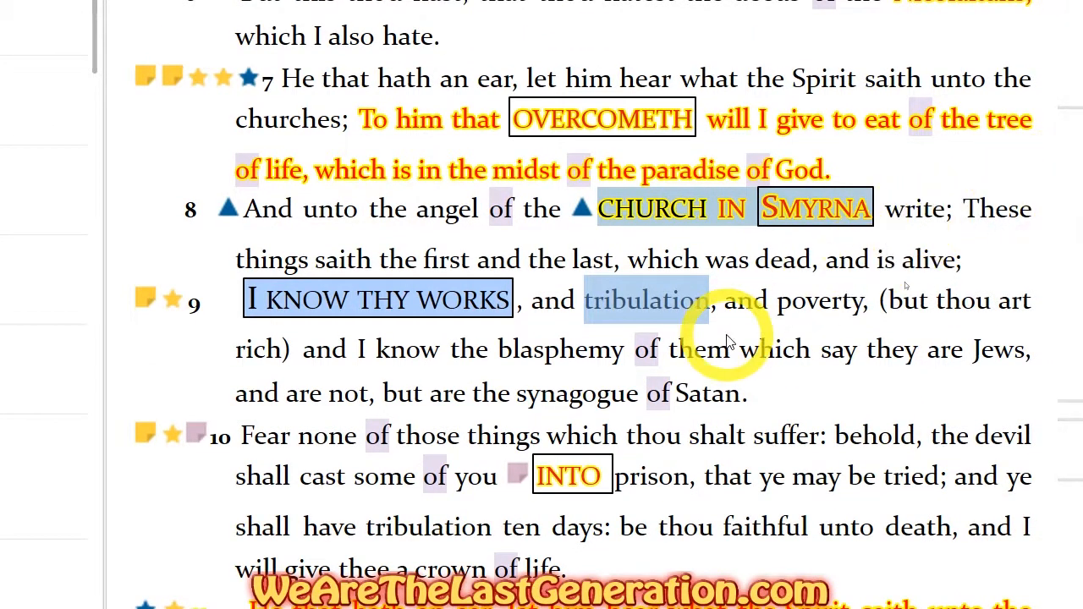
{"action": "left_click", "coordinate": [952, 286]}
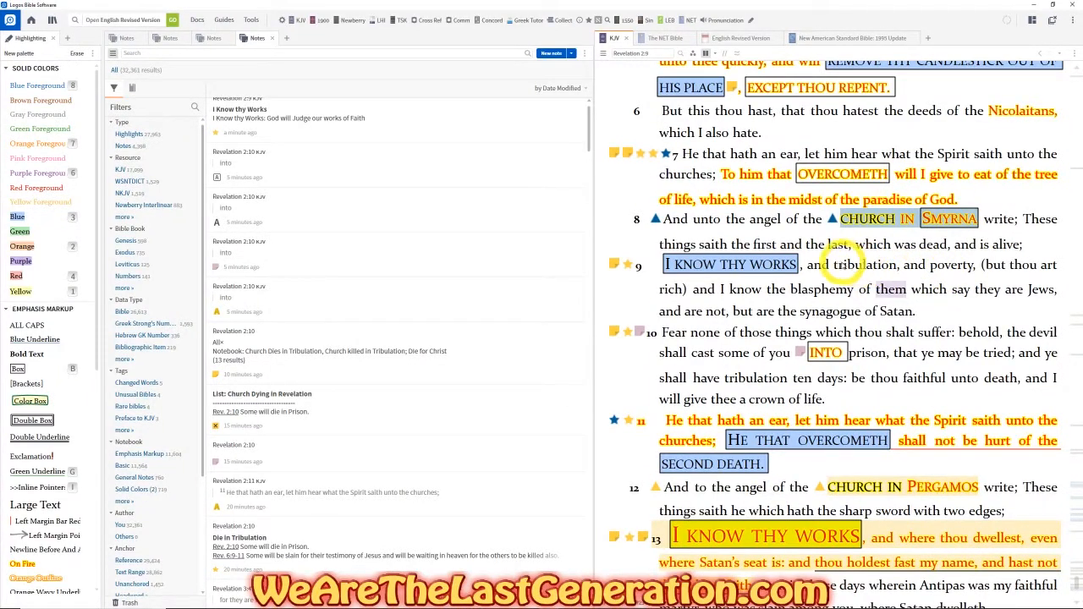
- Add the selected word "tribulation" in Revelation 2:9 as a text anchor to the existing "Die in Tribulation" note
{"action": "double_click", "coordinate": [864, 265]}
{"action": "left_click_drag", "start_coordinate": [1082, 66], "coordinate": [497, 90]}
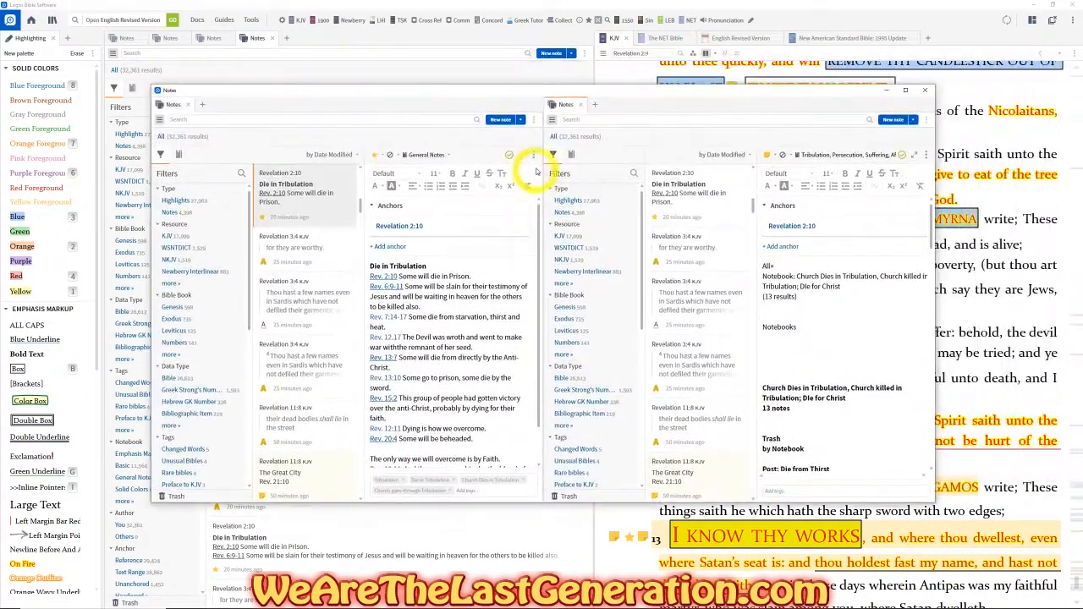
{"action": "left_click", "coordinate": [535, 158]}
{"action": "left_click", "coordinate": [509, 180]}
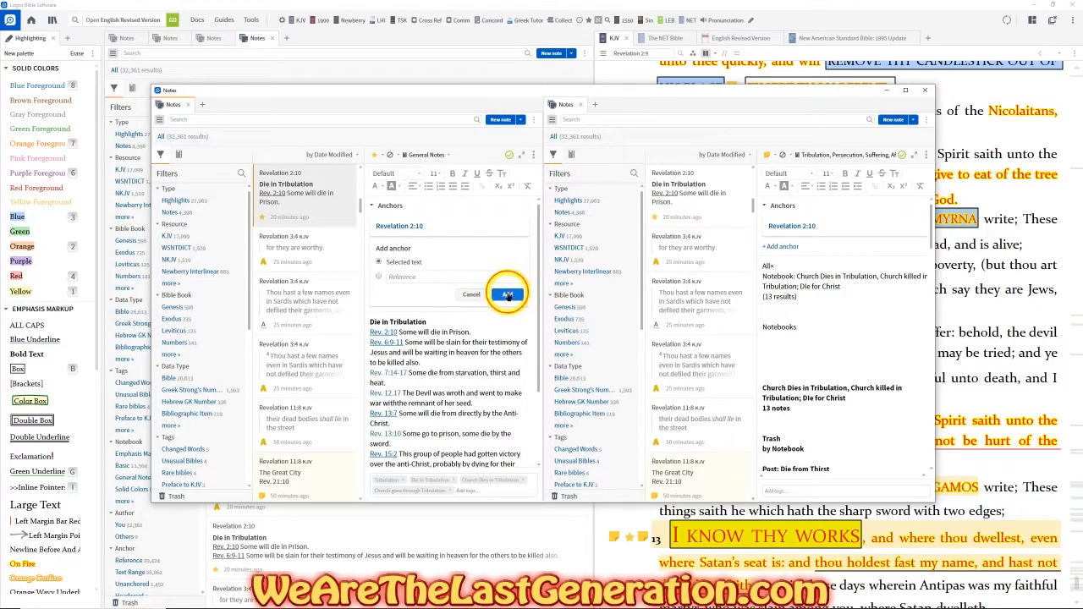
{"action": "left_click", "coordinate": [507, 295]}
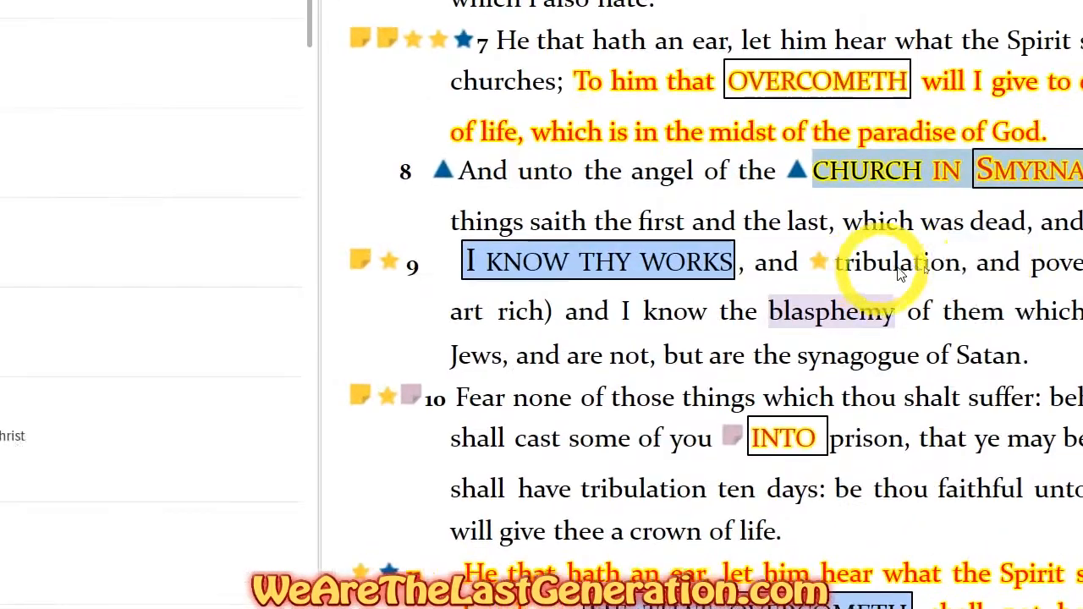
{"action": "left_click", "coordinate": [865, 271]}
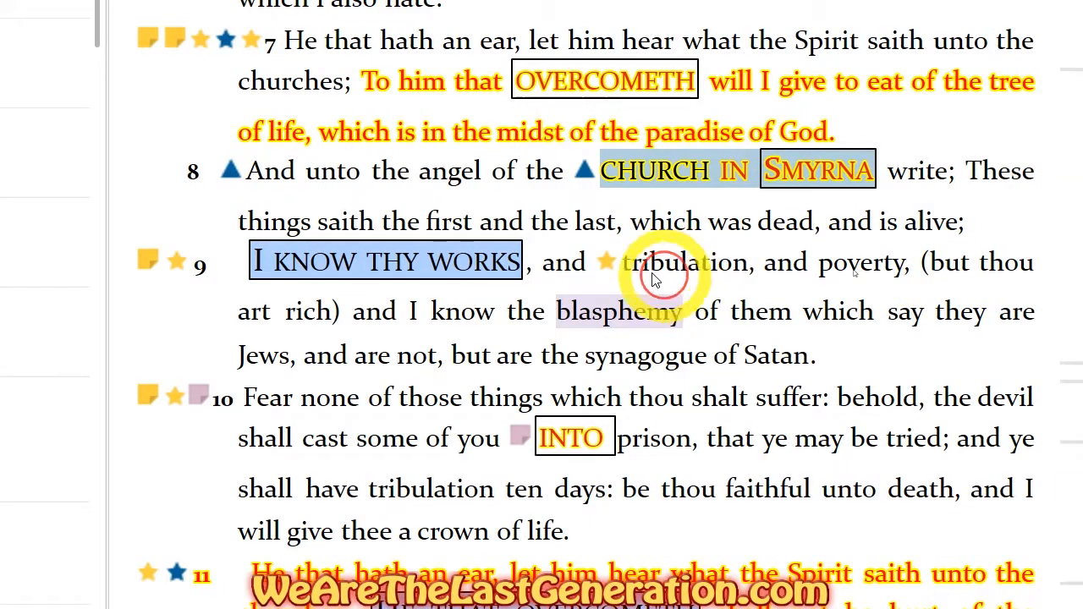